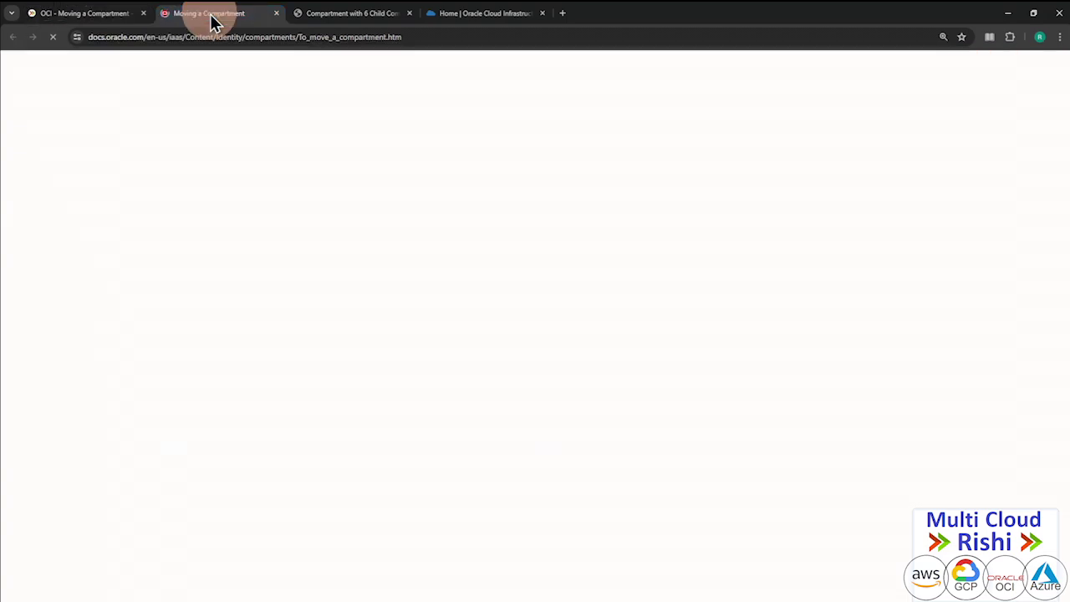
# - Review the permissions required for moving a compartment in the Oracle documentation
pyautogui.scroll(-2, 387, 271)
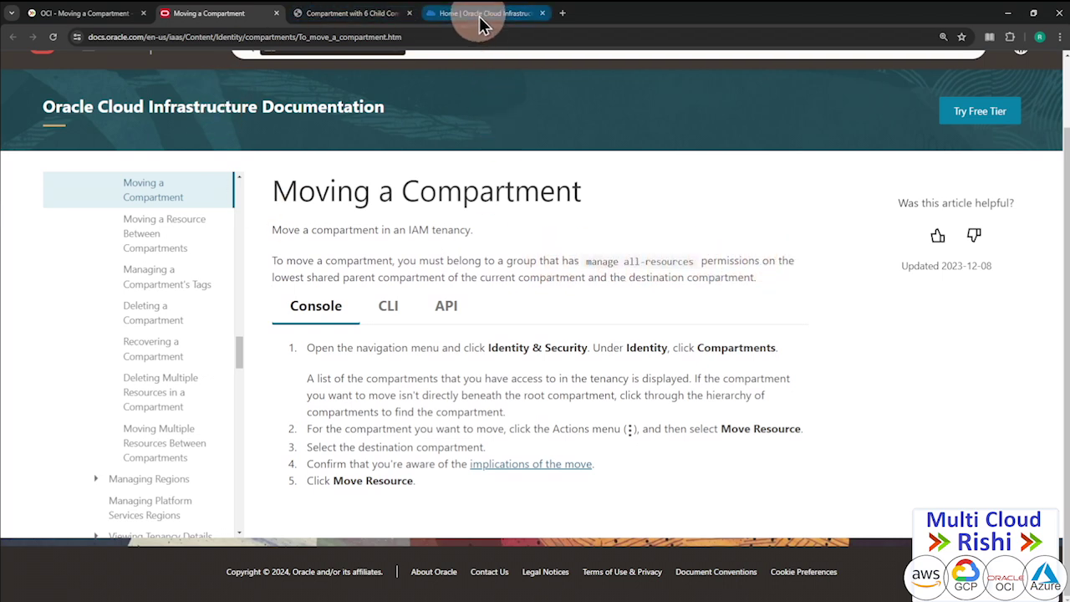
pyautogui.moveTo(276, 265); pyautogui.dragTo(807, 278)
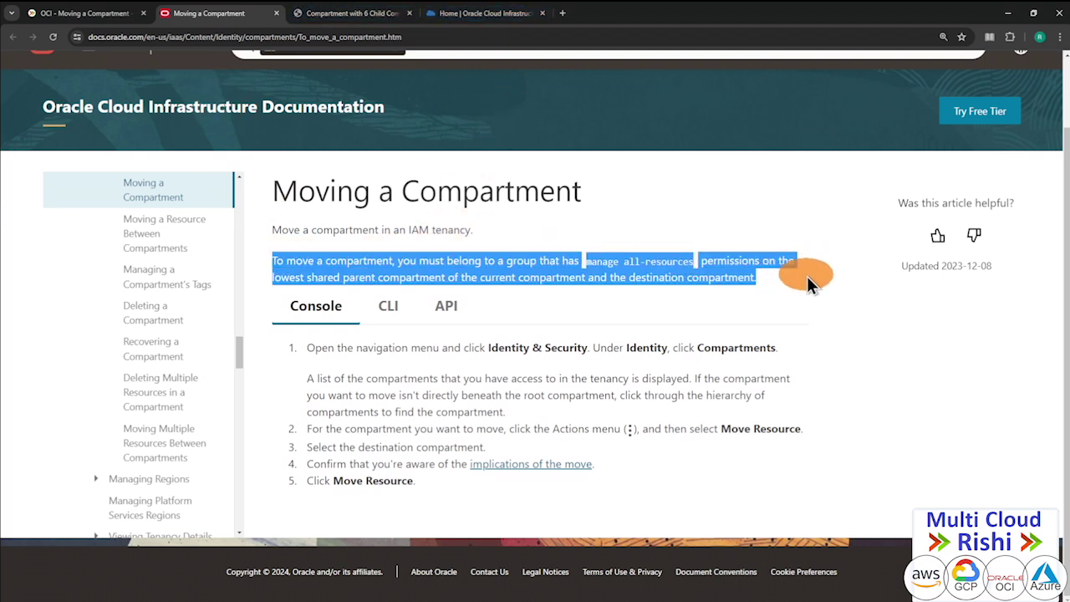
pyautogui.click(645, 495)
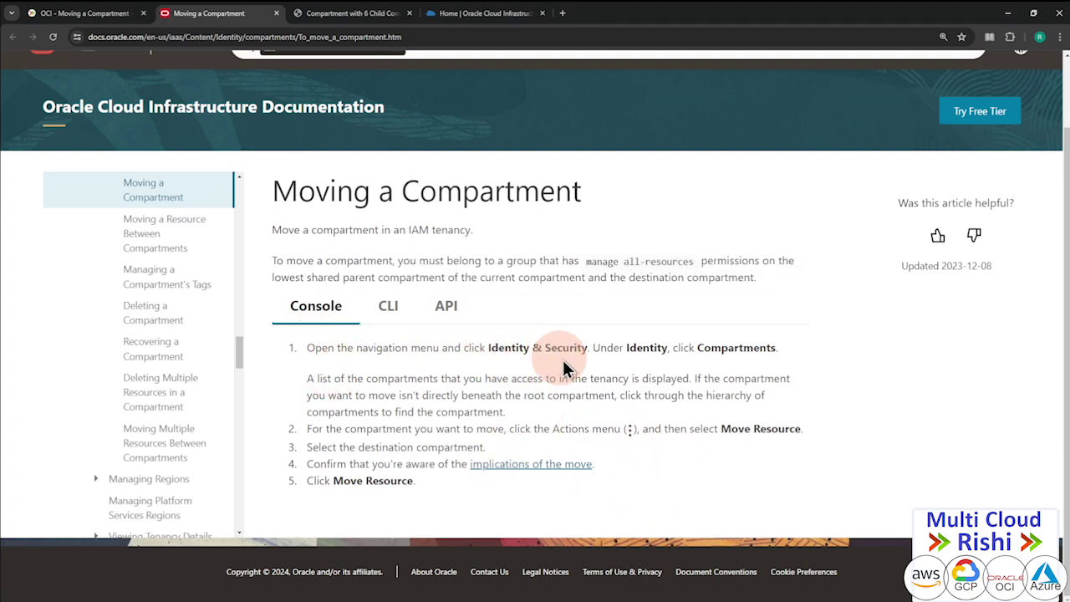
# - Switch to the Oracle Cloud console and open the Compartments list under Identity & Security
pyautogui.click(456, 14)
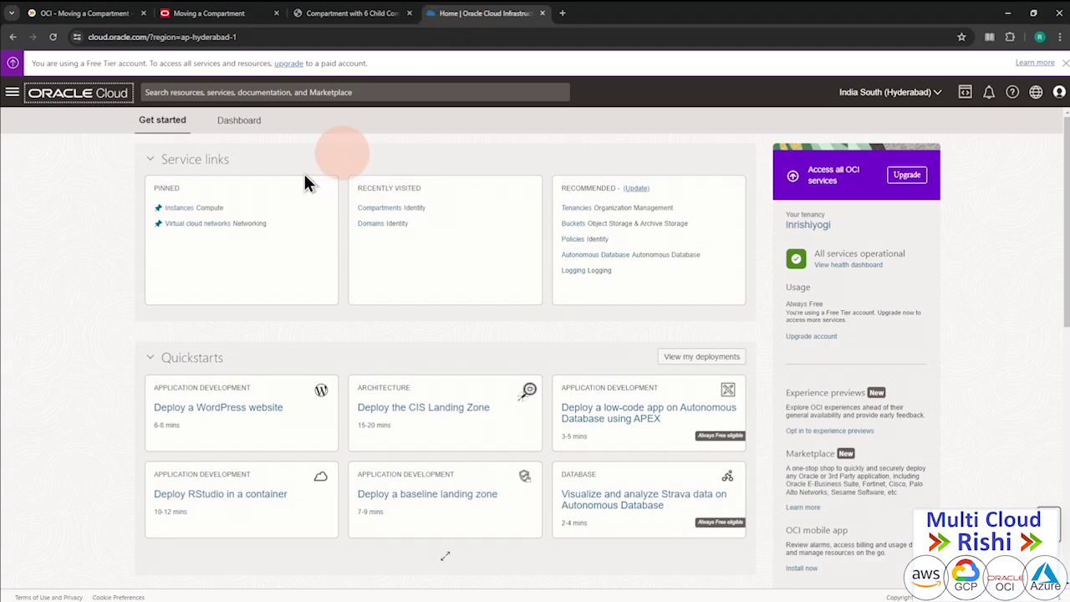
pyautogui.click(12, 98)
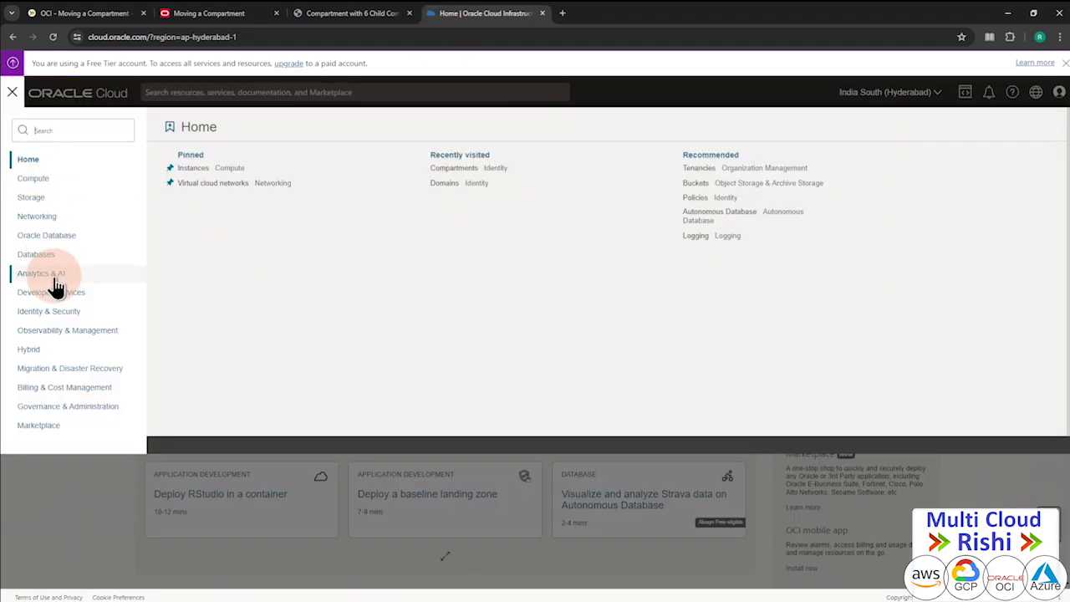
pyautogui.click(52, 315)
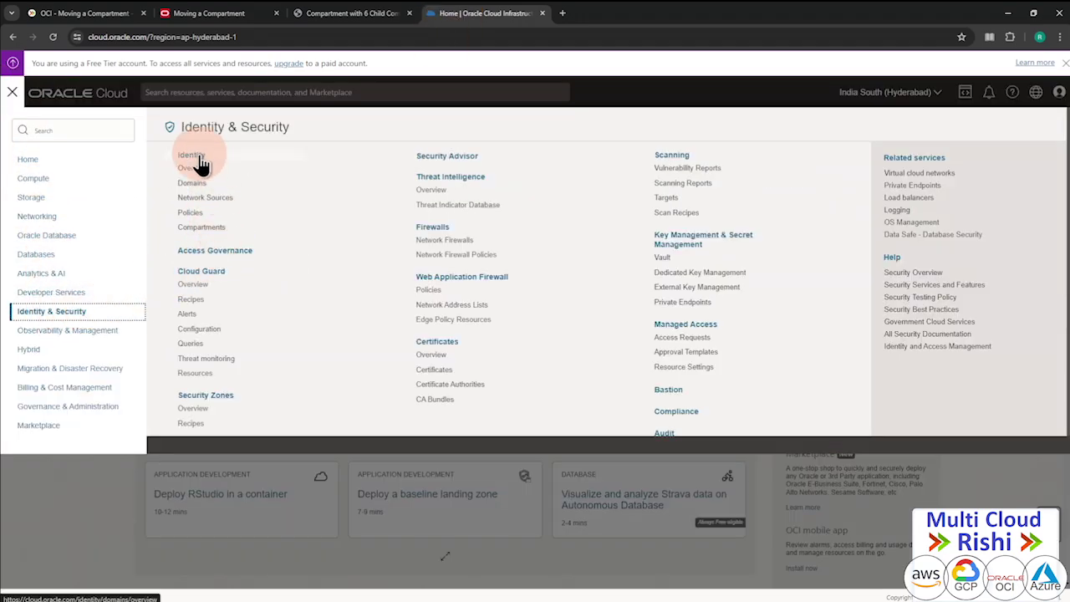
pyautogui.click(192, 227)
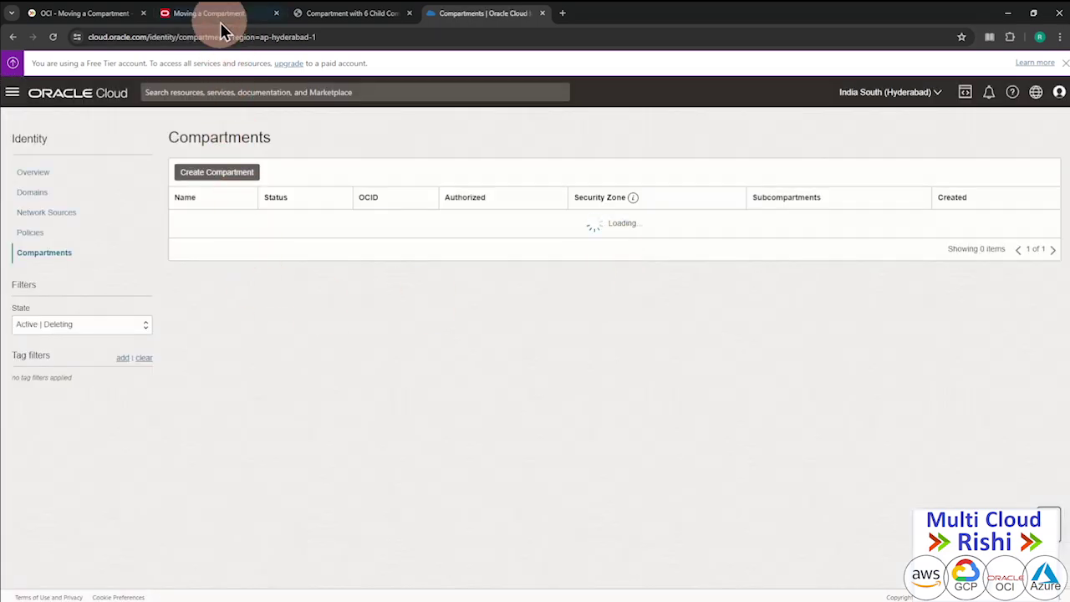
# - Consult the documented move procedure and compare the console's compartment list with the compartment hierarchy diagram
pyautogui.click(209, 14)
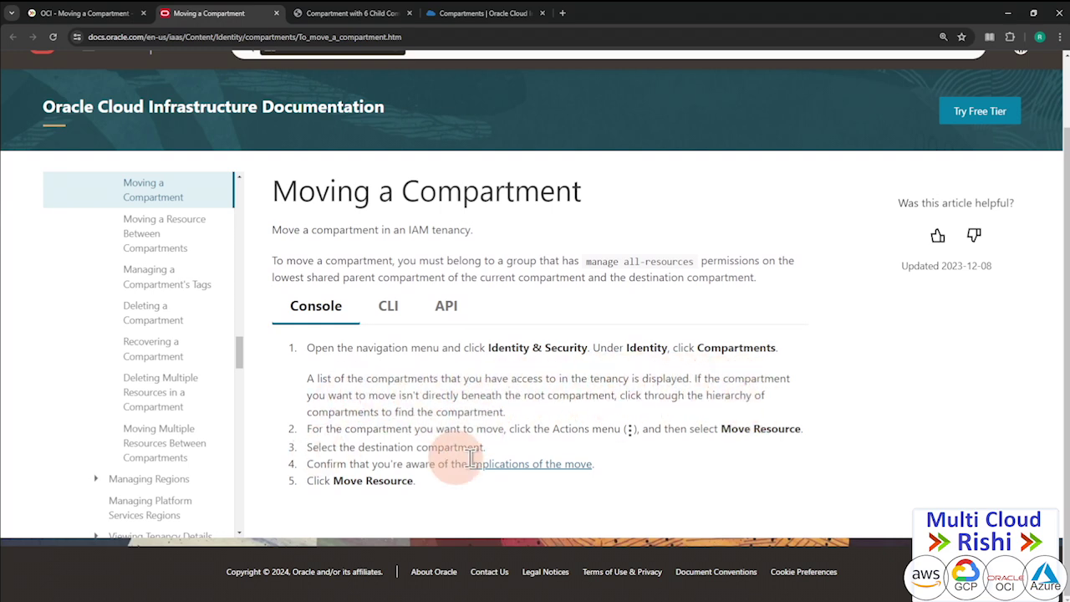
pyautogui.click(456, 13)
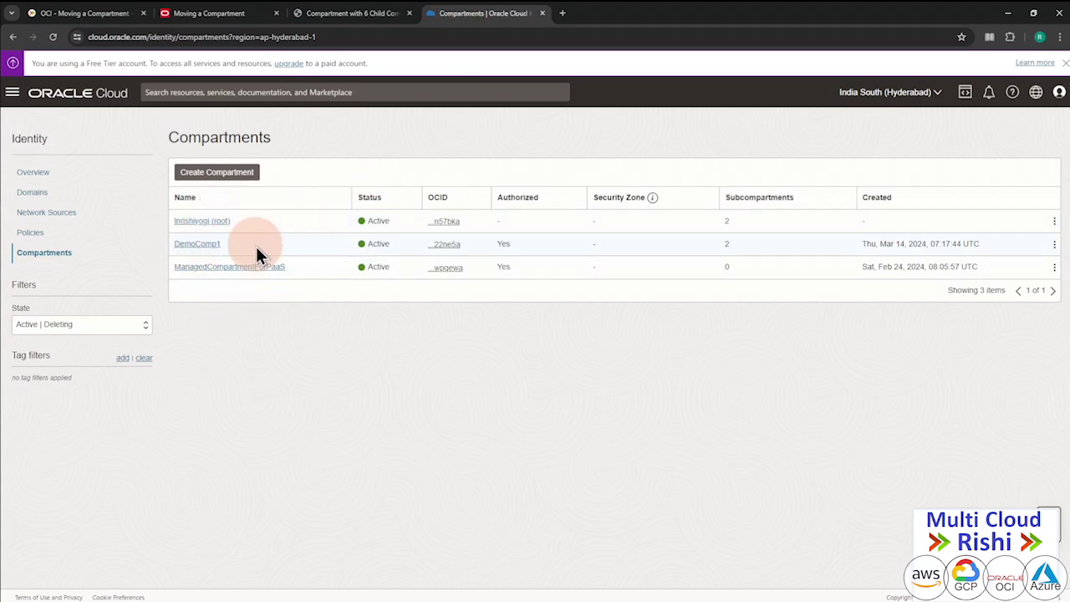
pyautogui.click(370, 18)
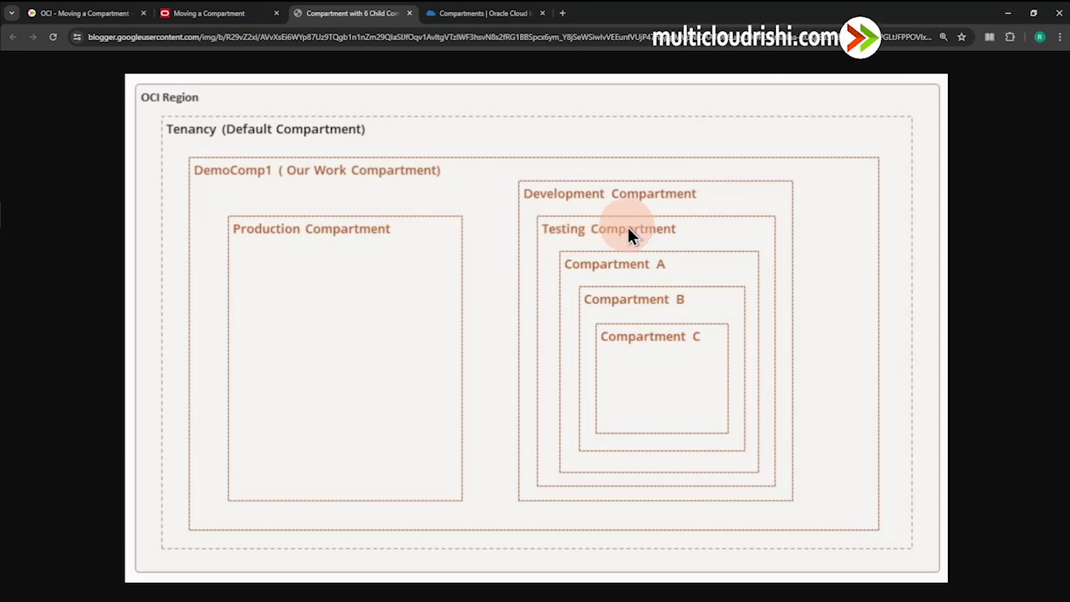
pyautogui.click(483, 14)
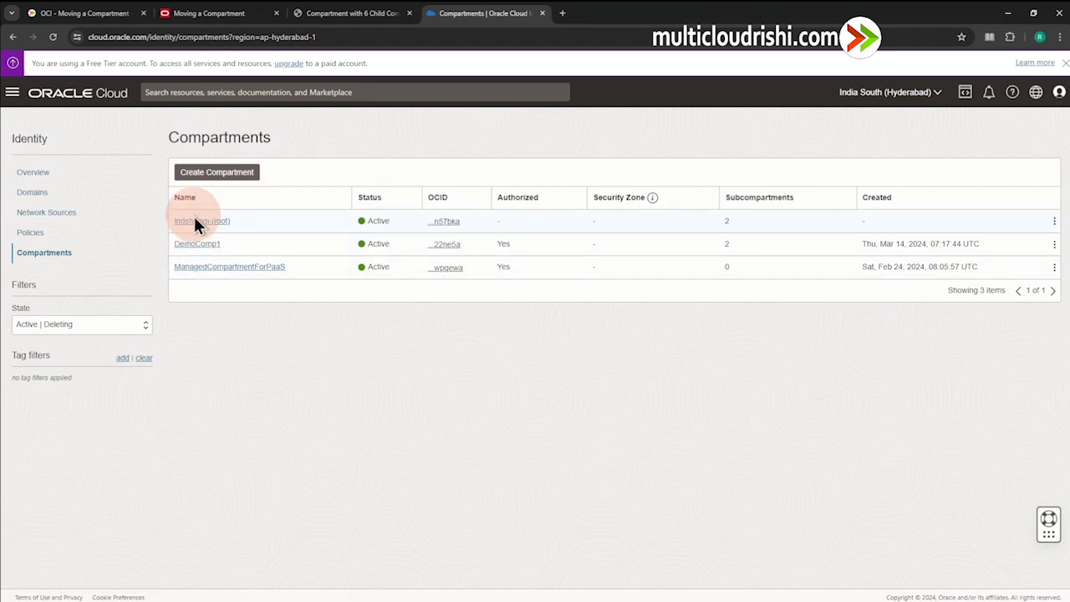
pyautogui.click(326, 15)
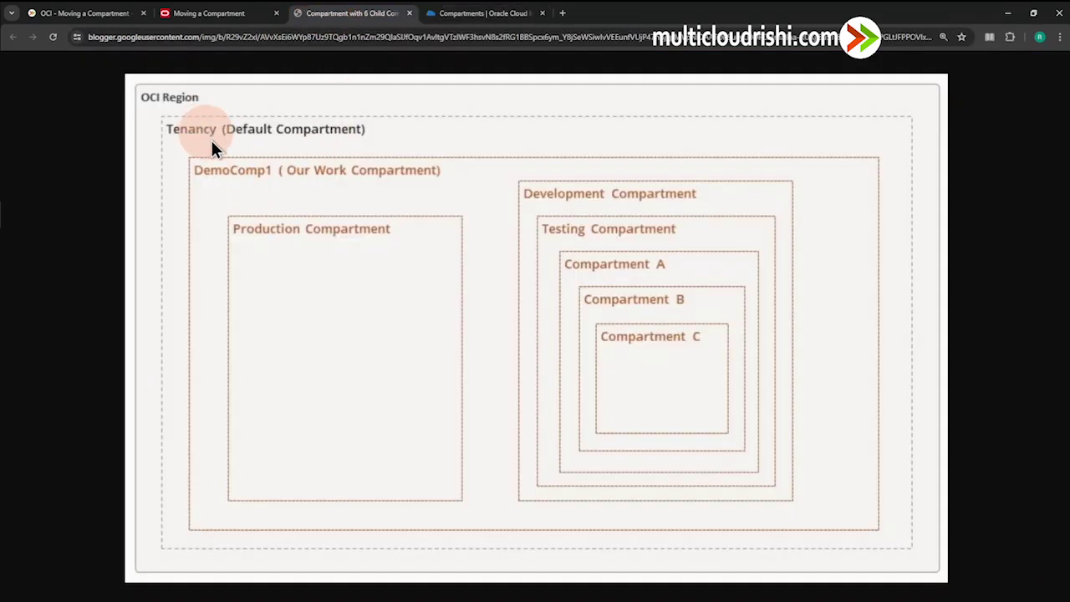
pyautogui.click(468, 14)
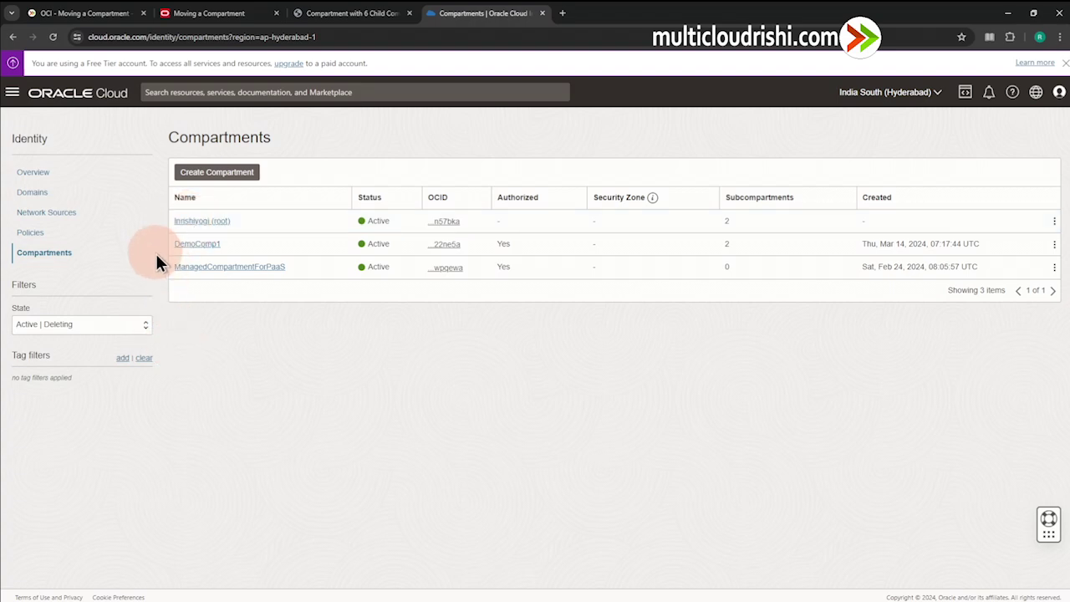
# - Open DemoComp1 and its child DevelopmentCompartment in the console, checking the hierarchy against the diagram
pyautogui.click(192, 245)
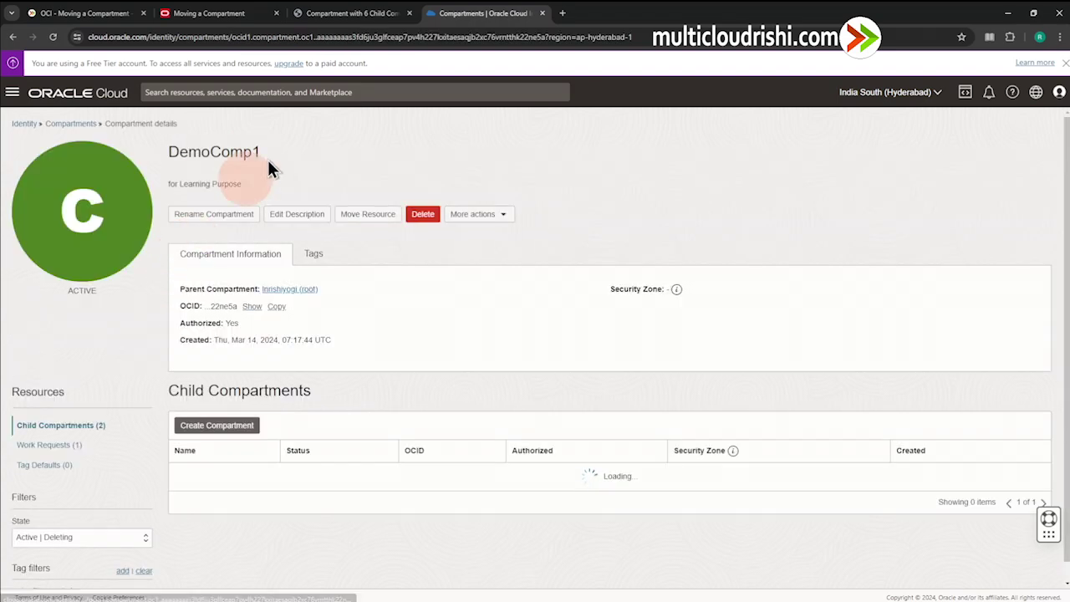
pyautogui.click(352, 13)
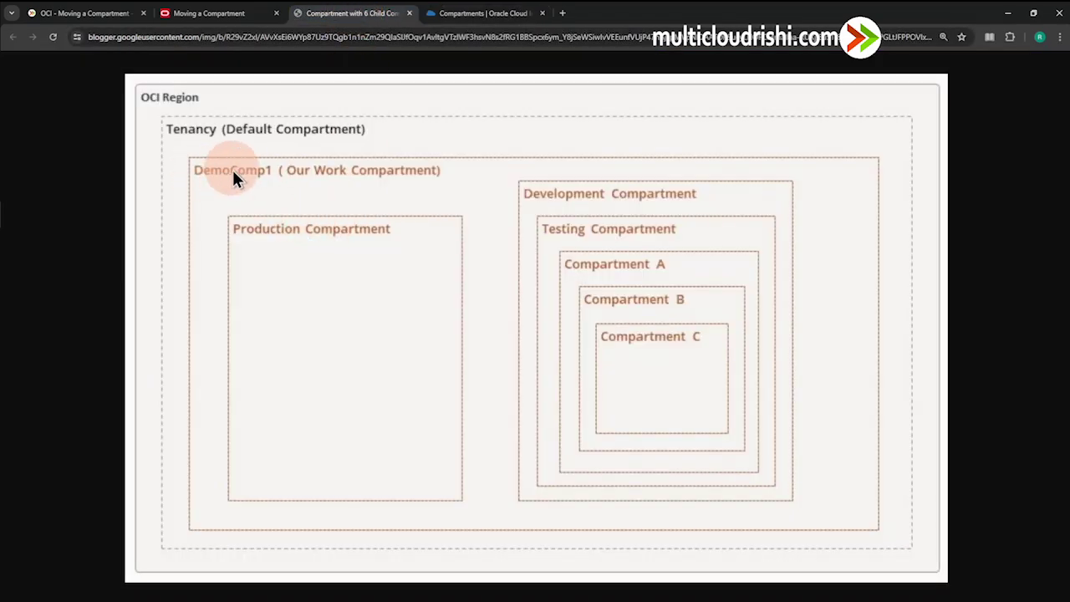
pyautogui.click(481, 13)
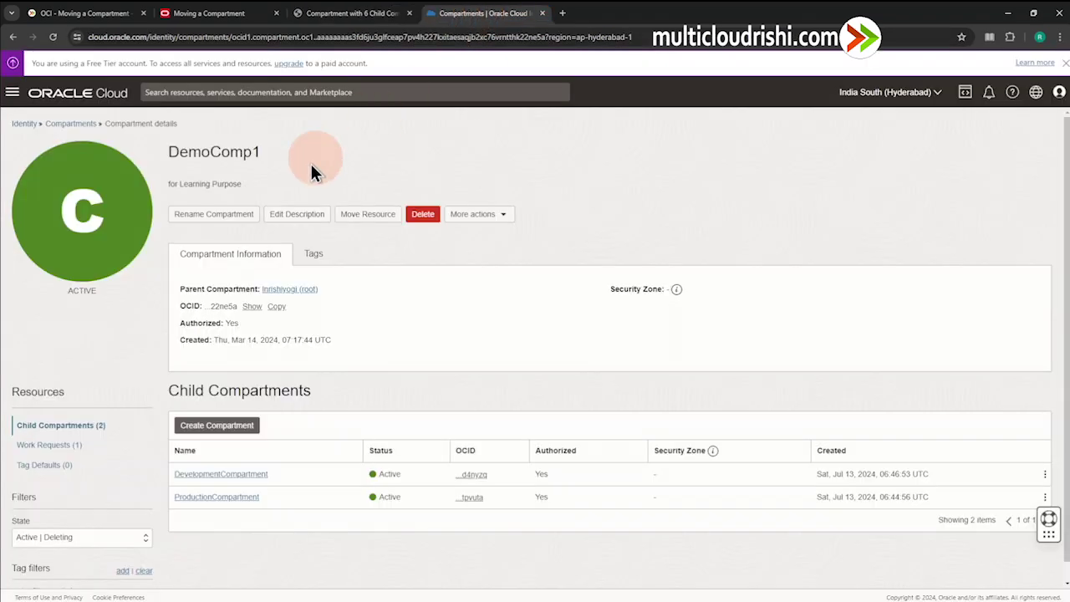
pyautogui.click(224, 475)
pyautogui.click(351, 14)
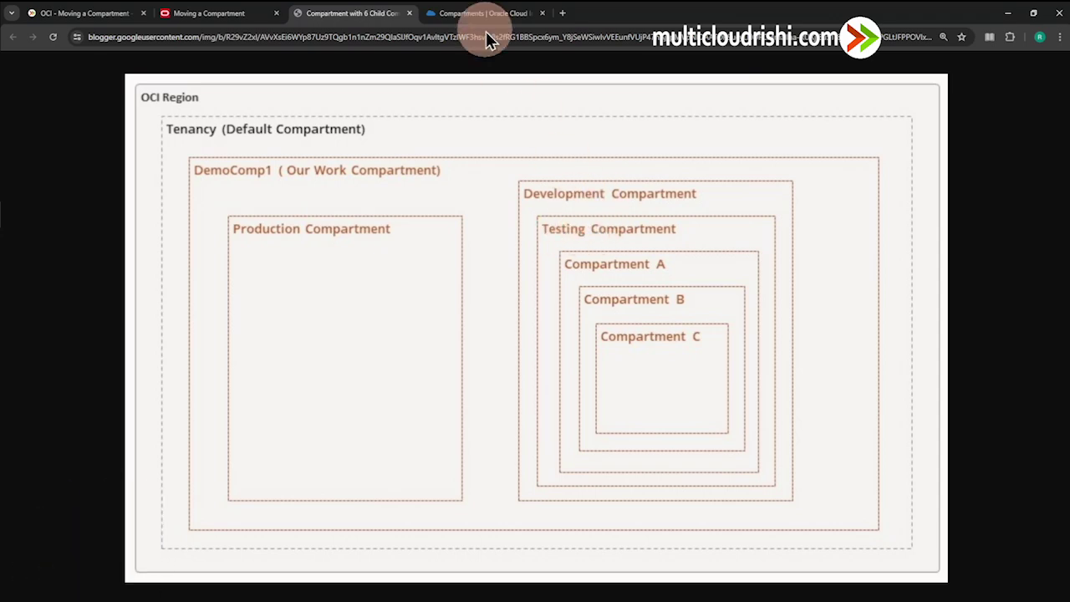
pyautogui.click(469, 14)
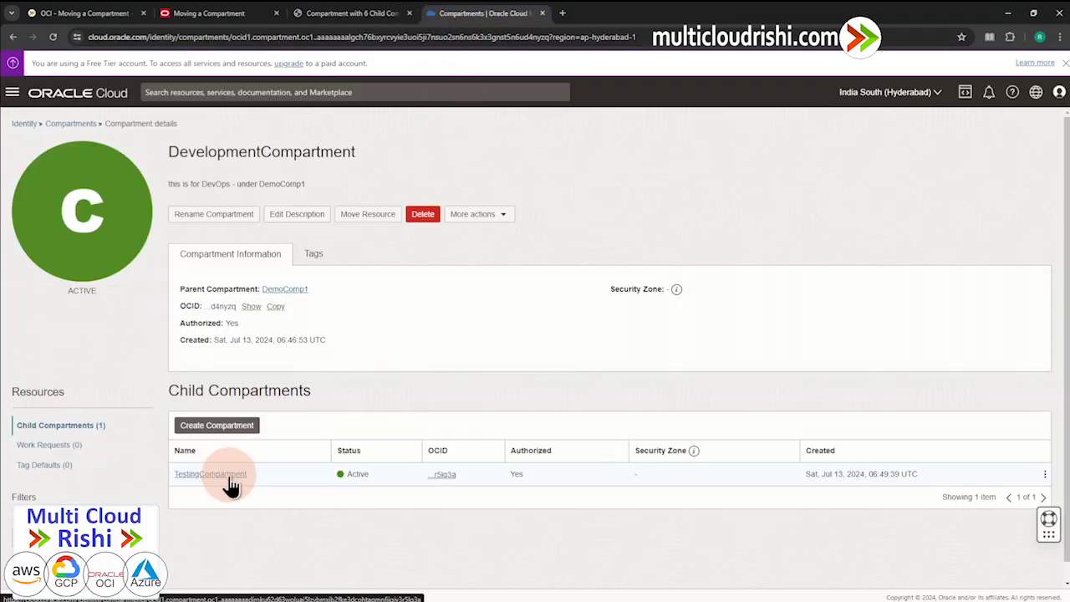
# - Read documentation steps 2 to 5 on moving a compartment, from the Actions menu to Move Resource, and return to the console
pyautogui.click(213, 14)
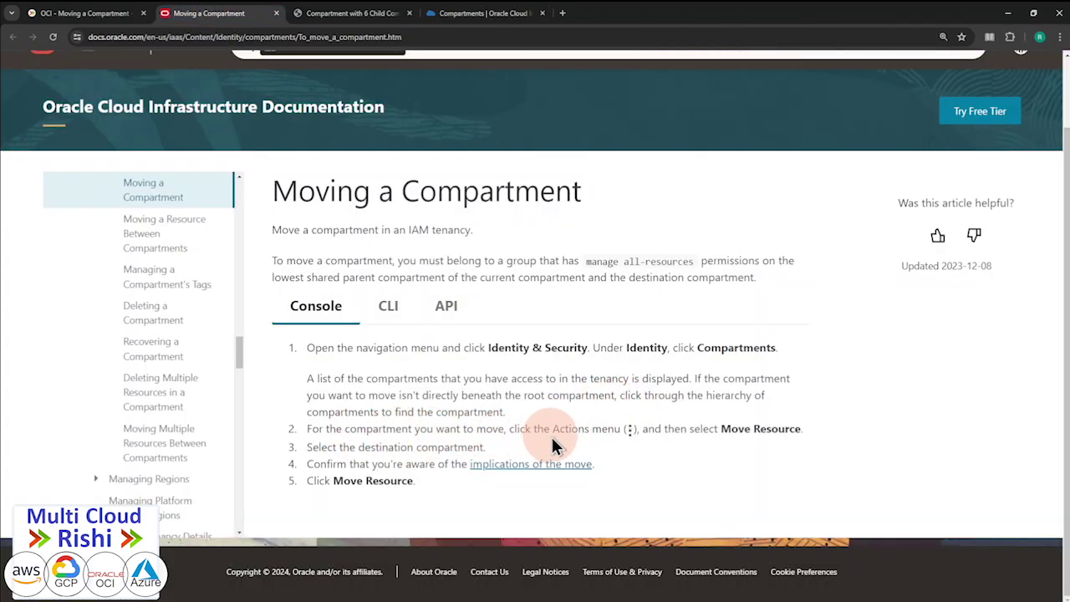
pyautogui.moveTo(505, 435); pyautogui.dragTo(628, 428)
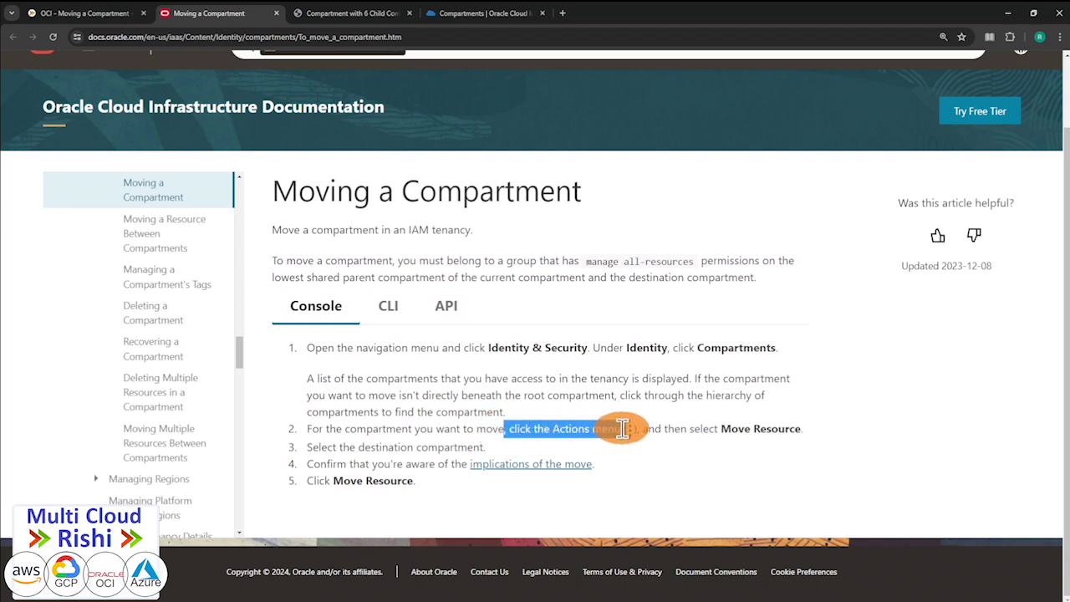
pyautogui.moveTo(739, 428); pyautogui.dragTo(844, 428)
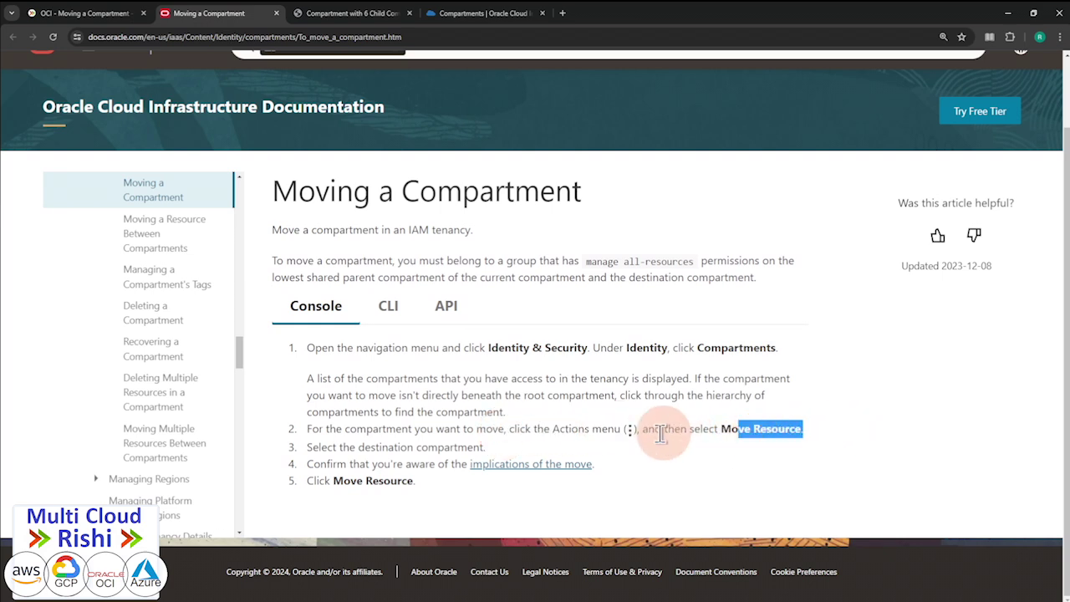
pyautogui.moveTo(444, 448); pyautogui.dragTo(313, 447)
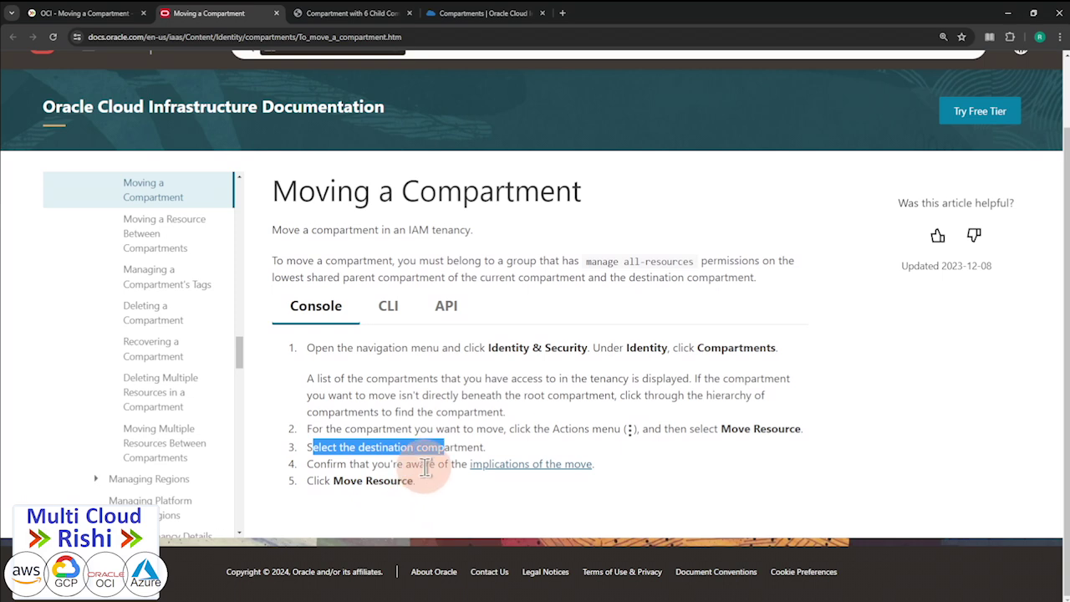
pyautogui.moveTo(426, 466); pyautogui.dragTo(319, 482)
pyautogui.click(483, 15)
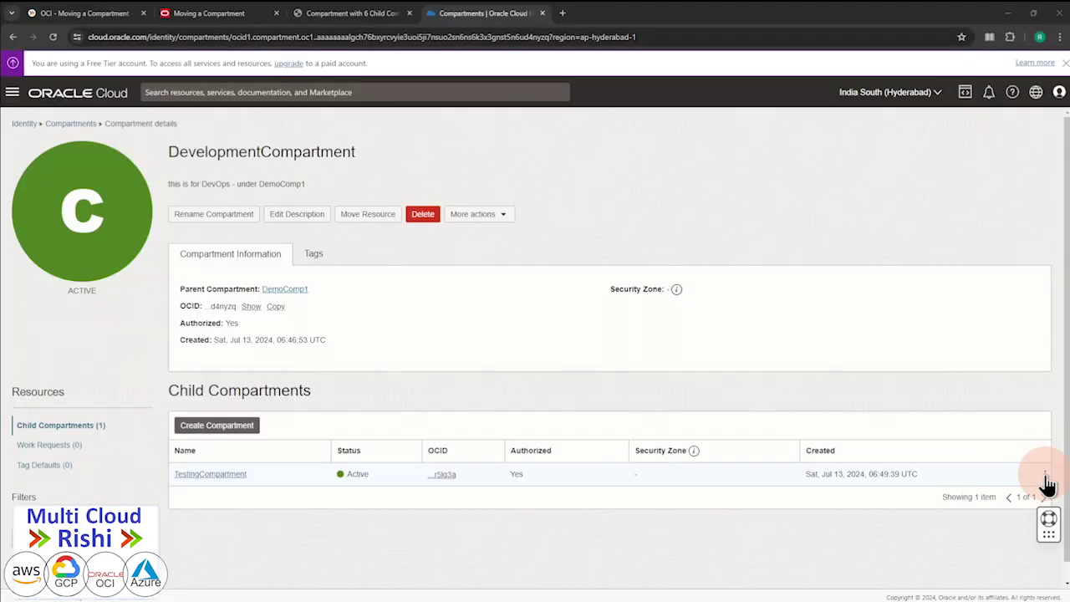
# - Start the Move Resource action for TestingCompartment and review the source and destination statement
pyautogui.click(1046, 481)
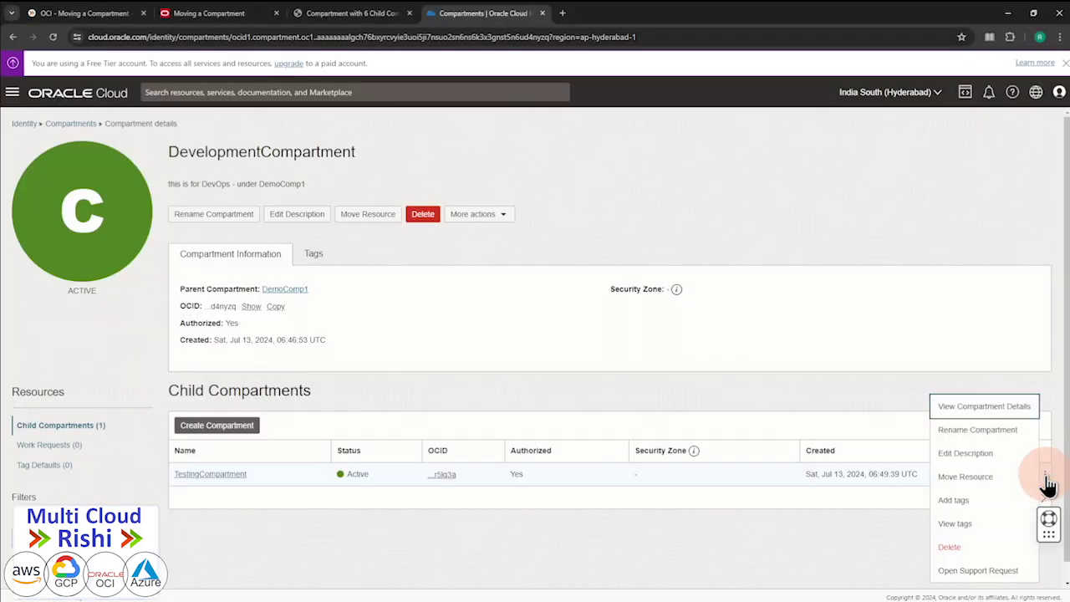
pyautogui.click(965, 477)
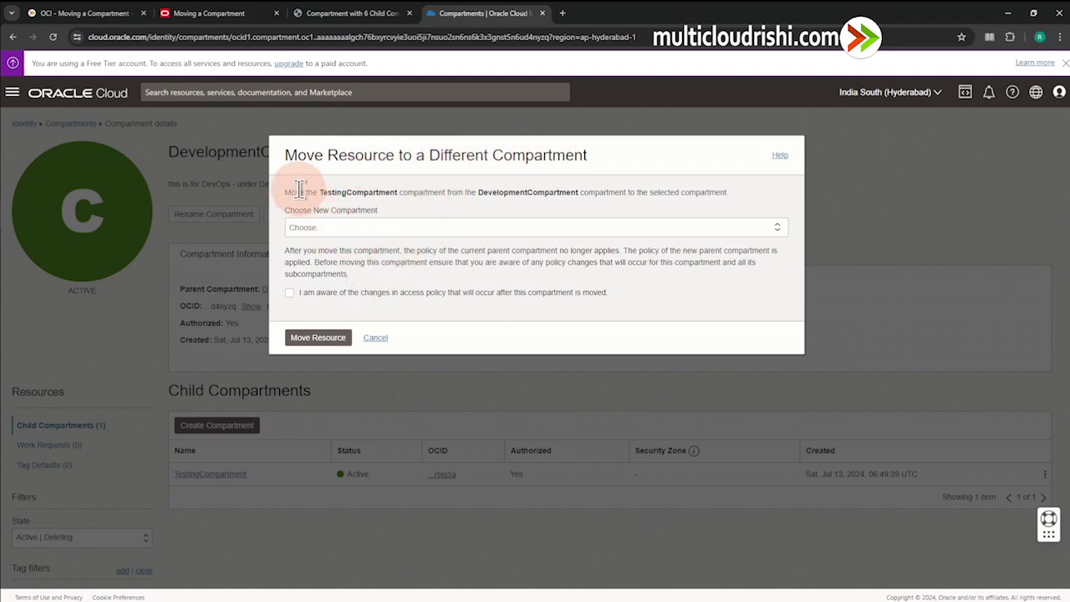
pyautogui.moveTo(295, 193); pyautogui.dragTo(576, 192)
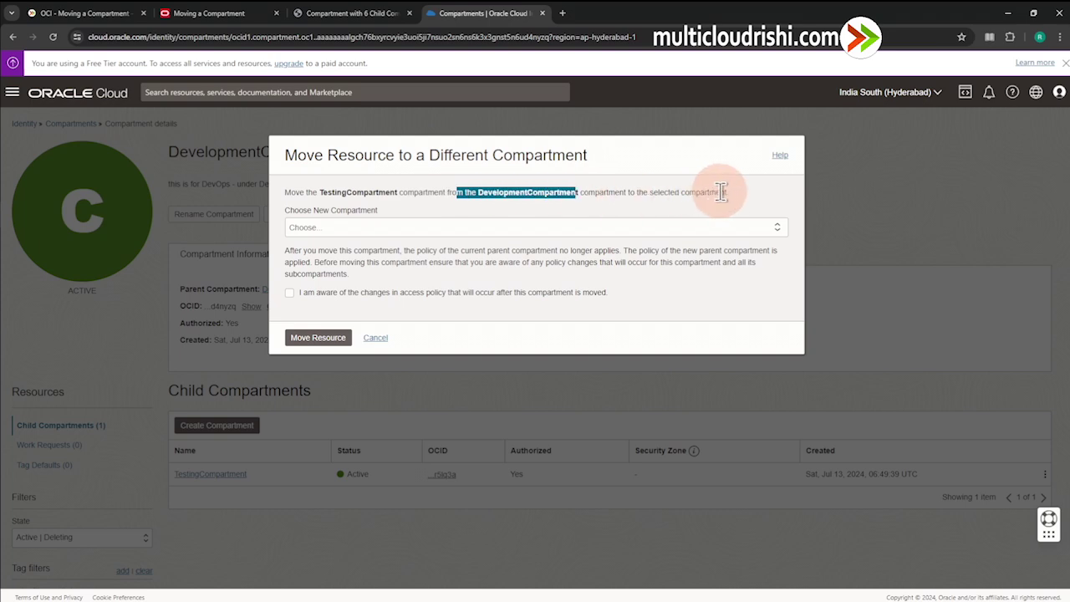
pyautogui.moveTo(721, 192); pyautogui.dragTo(610, 192)
# - Check the target in the hierarchy diagram and choose ProductionCompartment under DemoComp1 as the new compartment
pyautogui.click(372, 12)
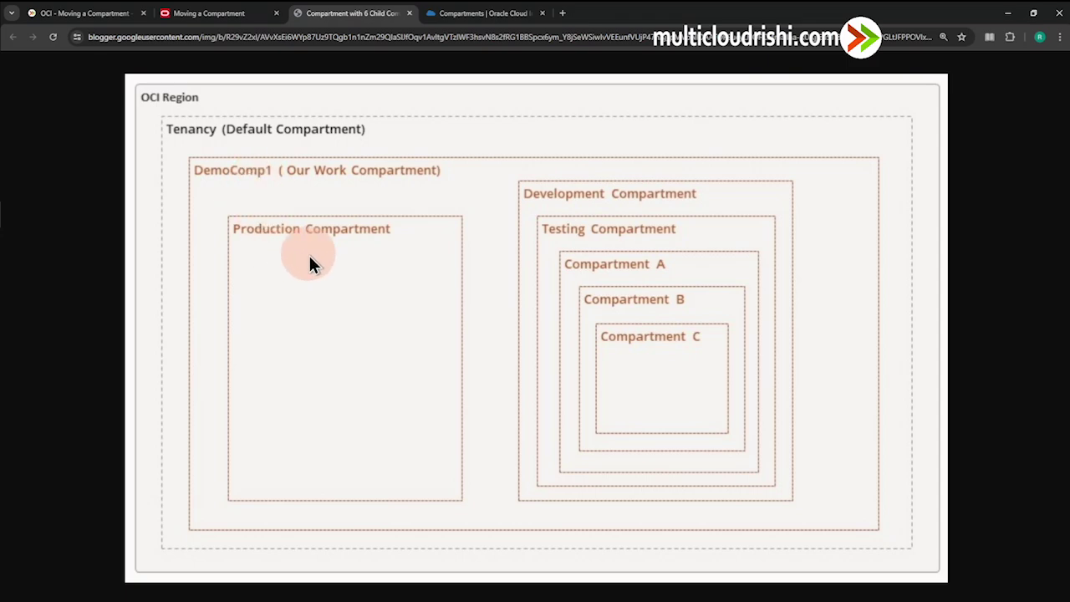
pyautogui.click(447, 13)
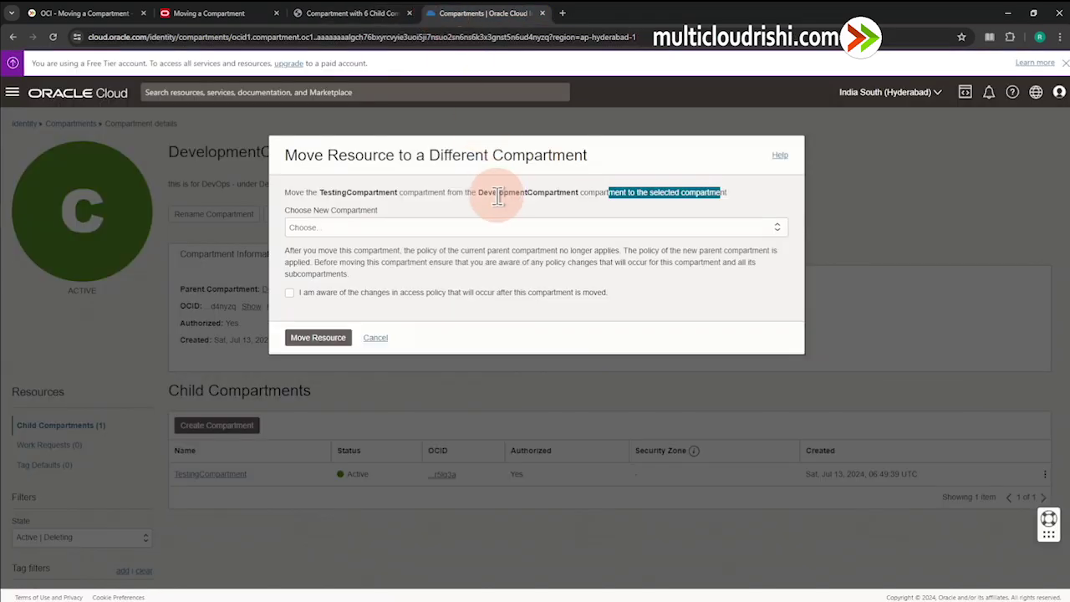
pyautogui.click(325, 10)
pyautogui.click(504, 15)
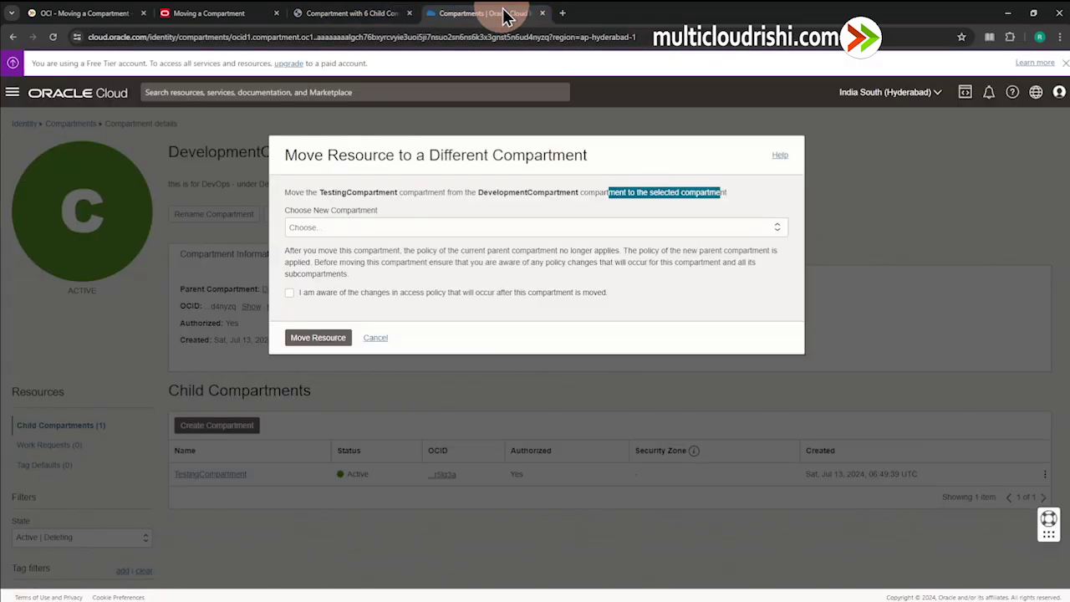
pyautogui.click(653, 231)
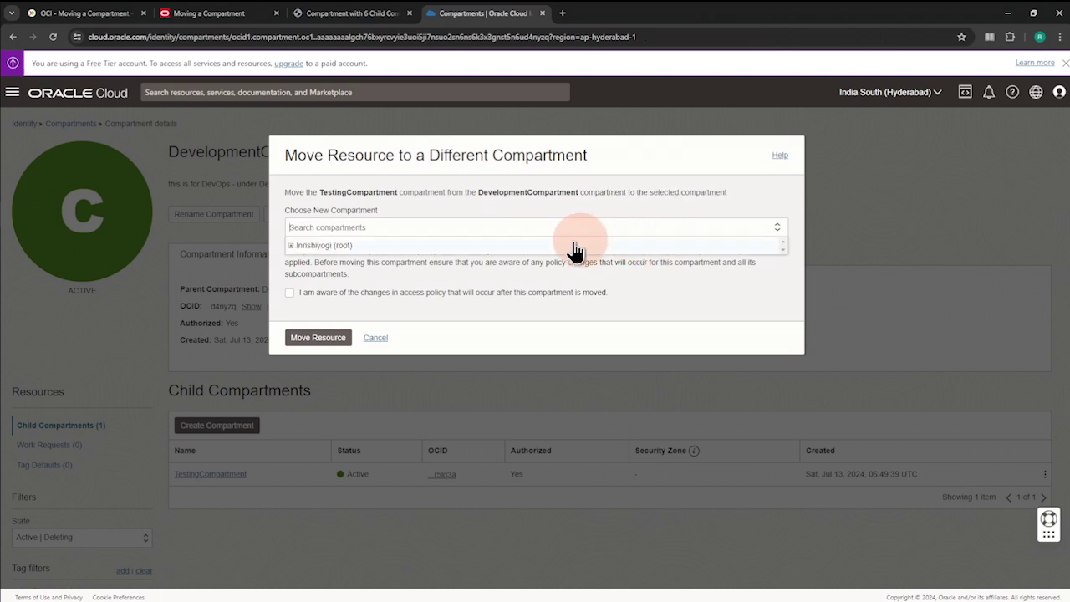
pyautogui.click(291, 247)
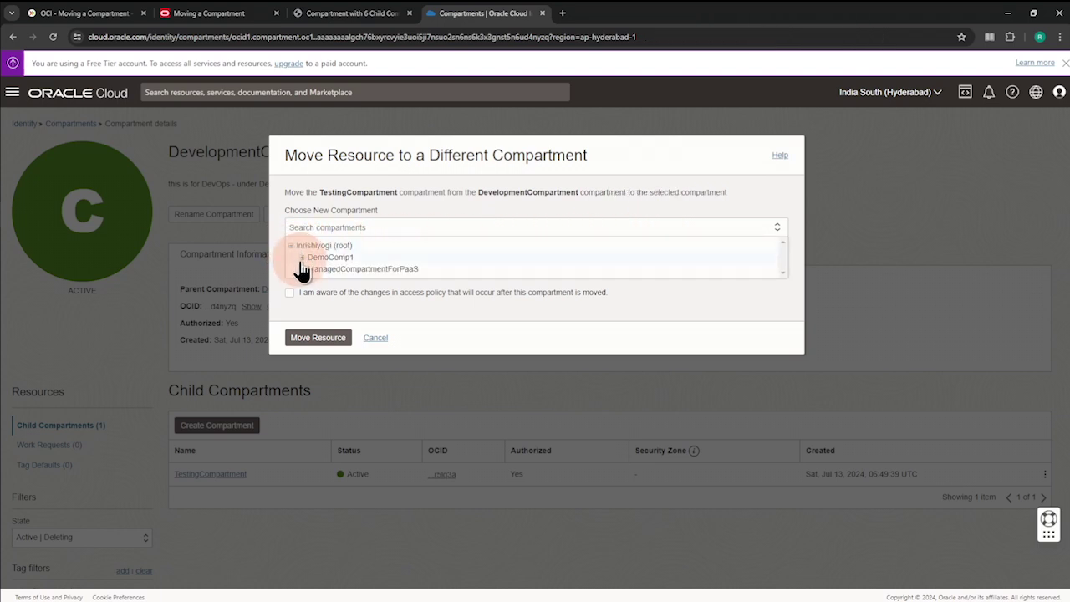
pyautogui.click(302, 257)
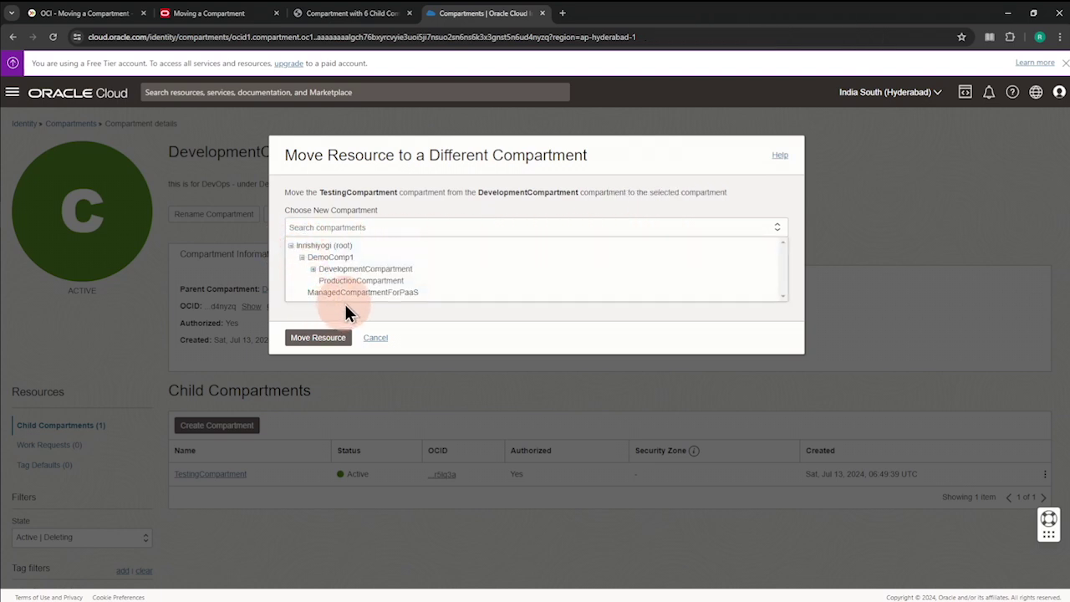
pyautogui.click(327, 284)
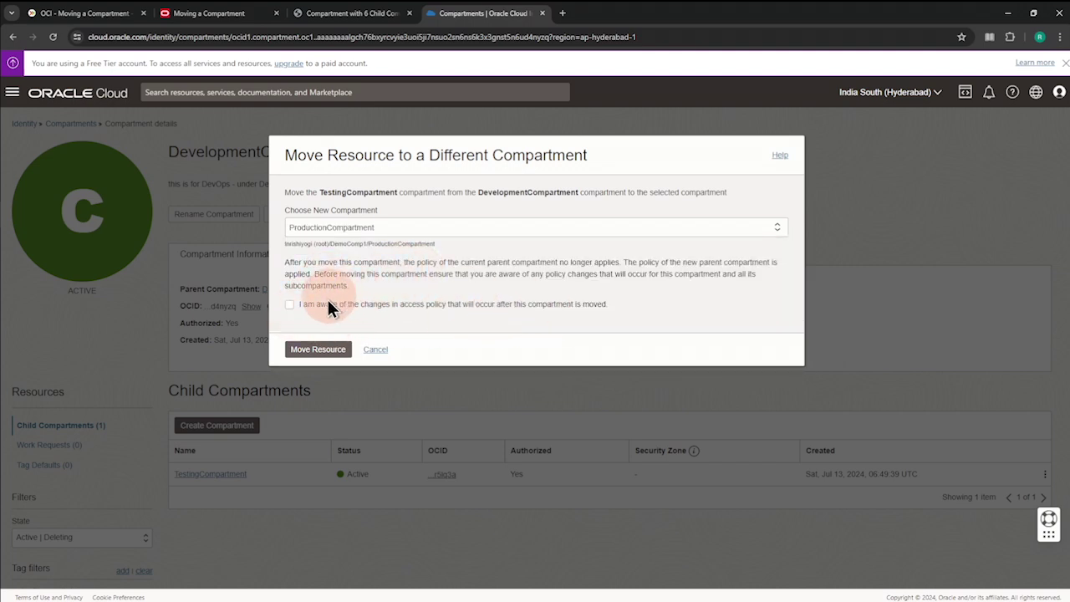
# - Review the documentation step on confirming the implications of the move and return to the console's move dialog
pyautogui.click(231, 14)
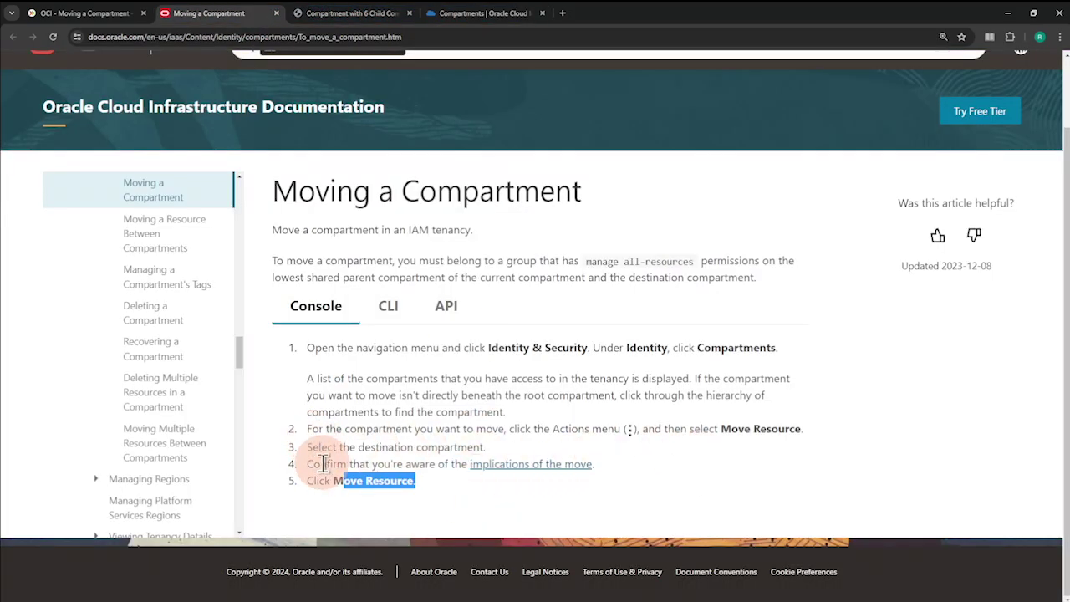
pyautogui.moveTo(309, 464); pyautogui.dragTo(594, 465)
pyautogui.click(501, 13)
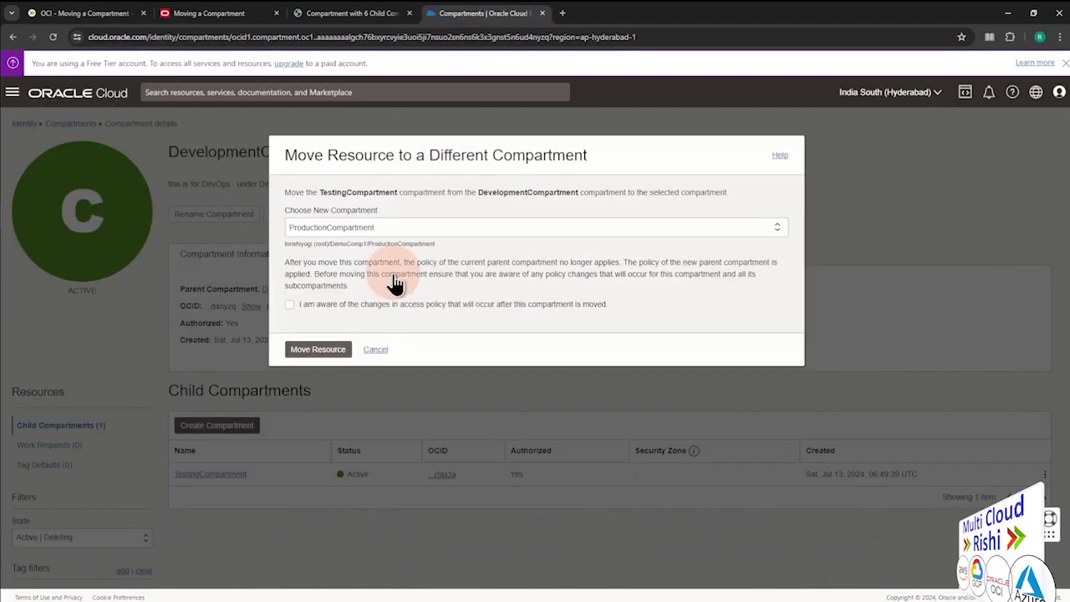
# - Acknowledge the access policy changes and carry out the move of TestingCompartment to ProductionCompartment
pyautogui.click(289, 309)
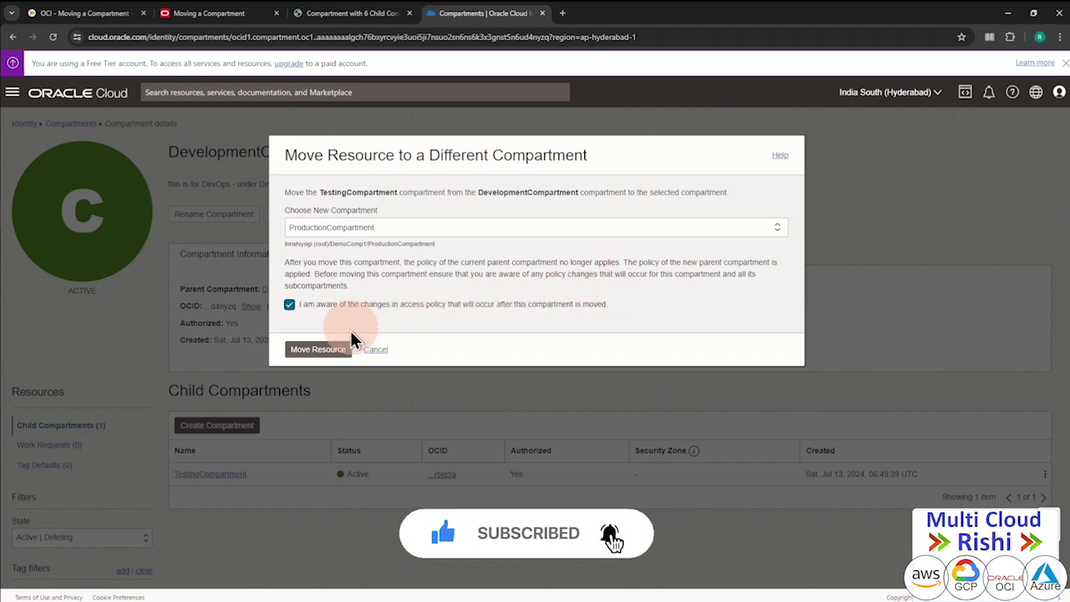
pyautogui.click(332, 351)
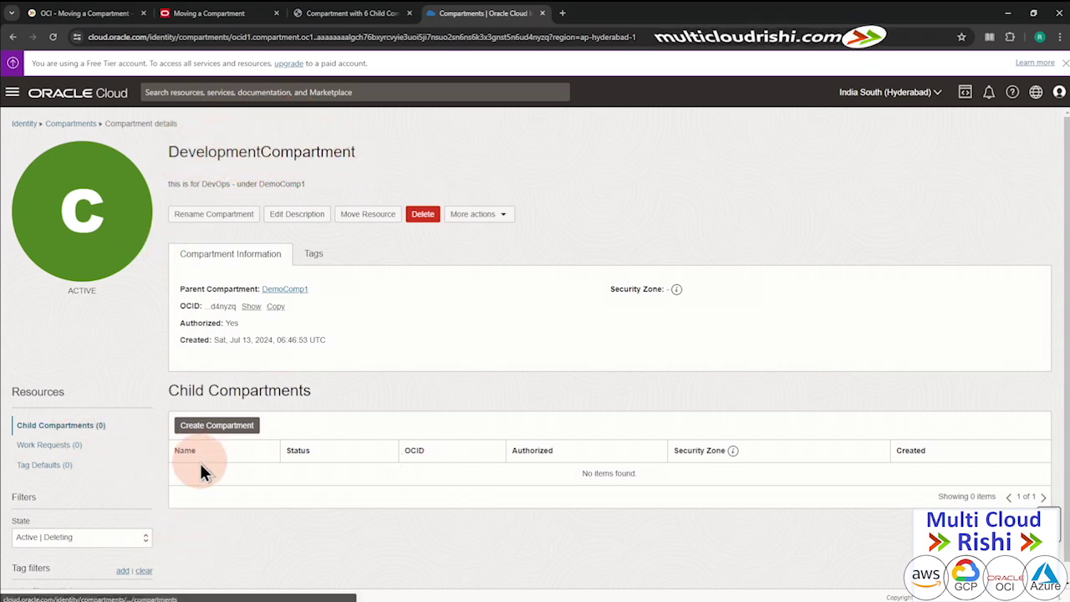
# - Go back to the compartments list and open ProductionCompartment under DemoComp1 to check its child compartments
pyautogui.click(70, 123)
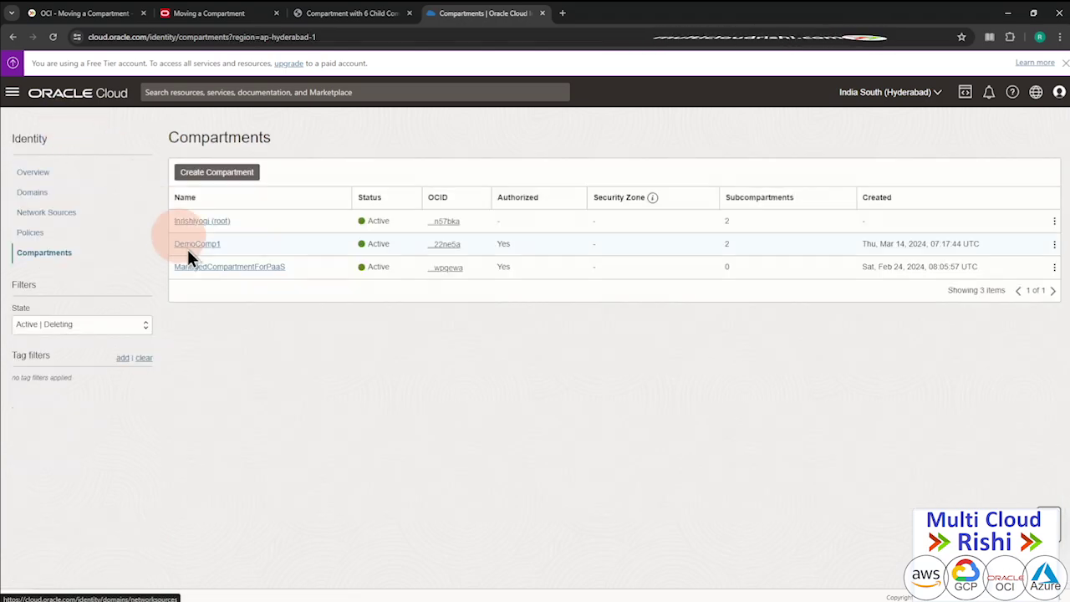
pyautogui.click(201, 244)
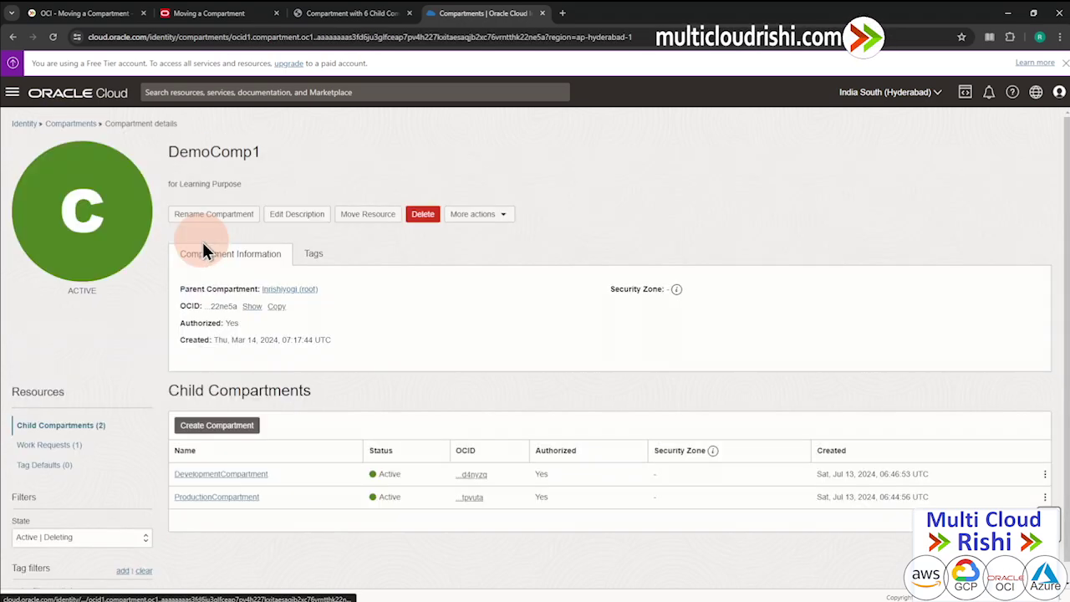
pyautogui.scroll(-1, 213, 506)
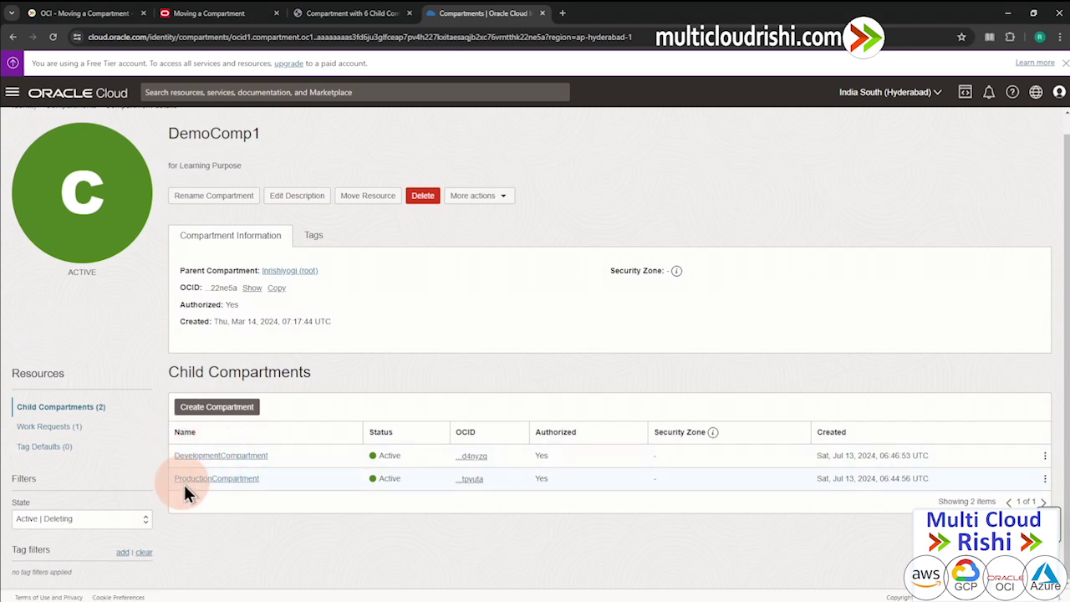
pyautogui.click(222, 480)
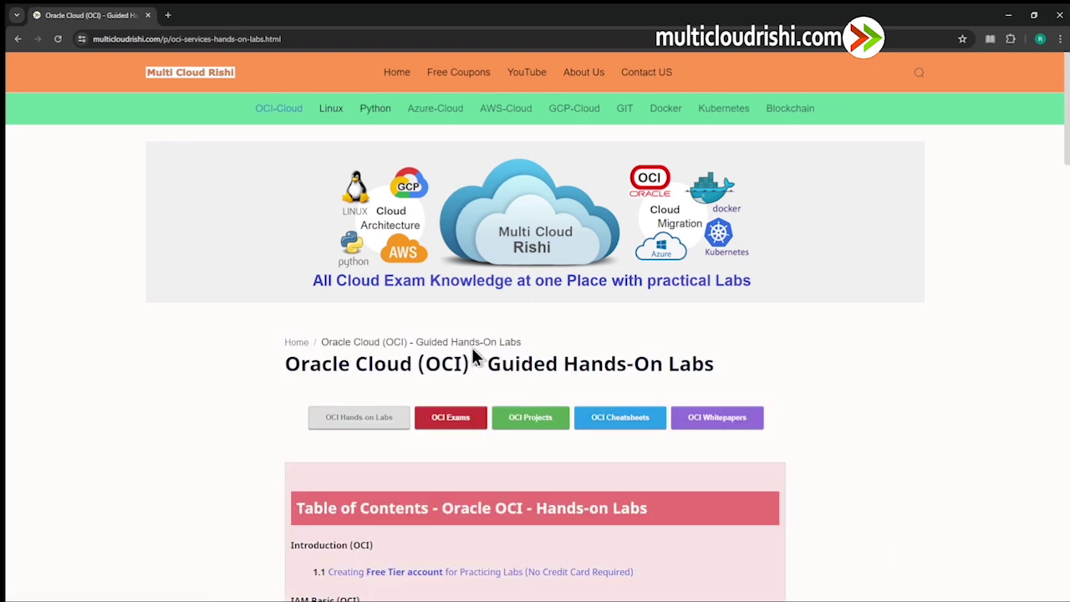
pyautogui.scroll(-1, 658, 272)
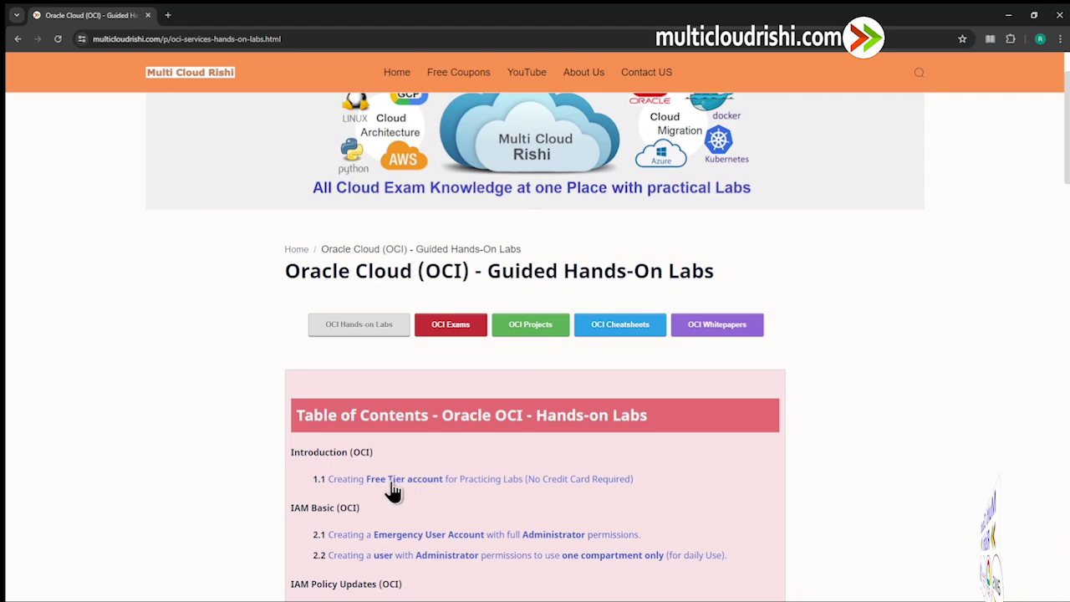
pyautogui.scroll(-2, 421, 389)
pyautogui.scroll(3, 454, 395)
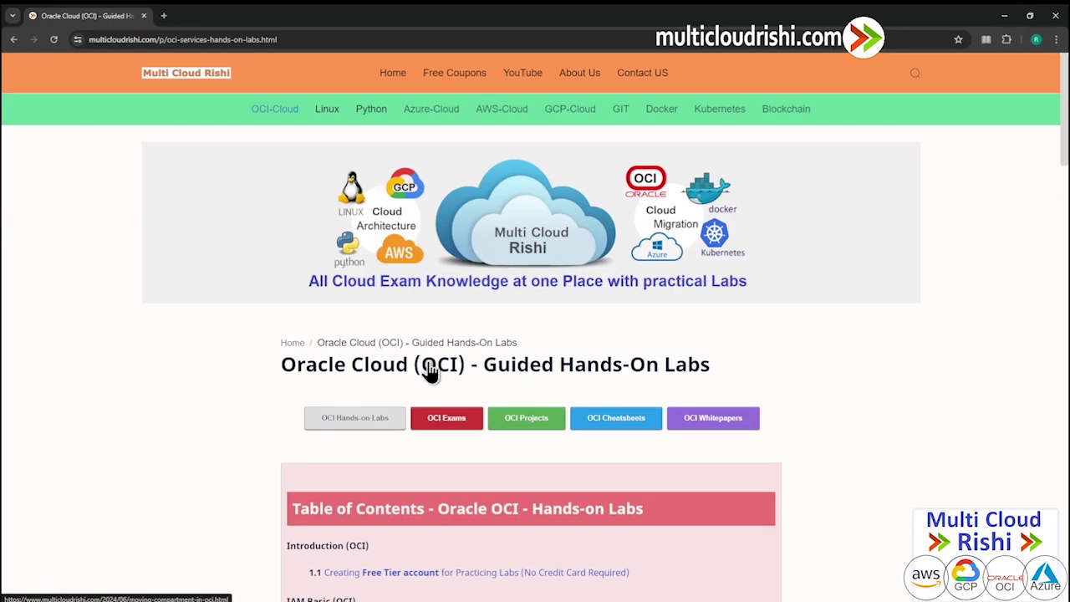